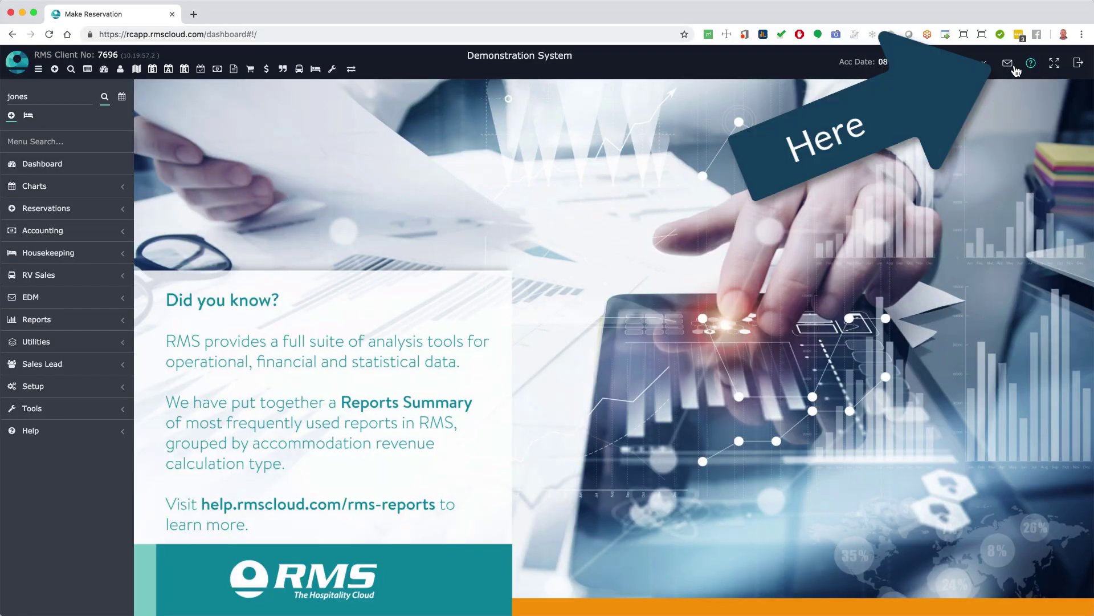
Step: Browse the Messaging Centre's SMS, Guest Portal and Staff conversation channels
left_click(1007, 63)
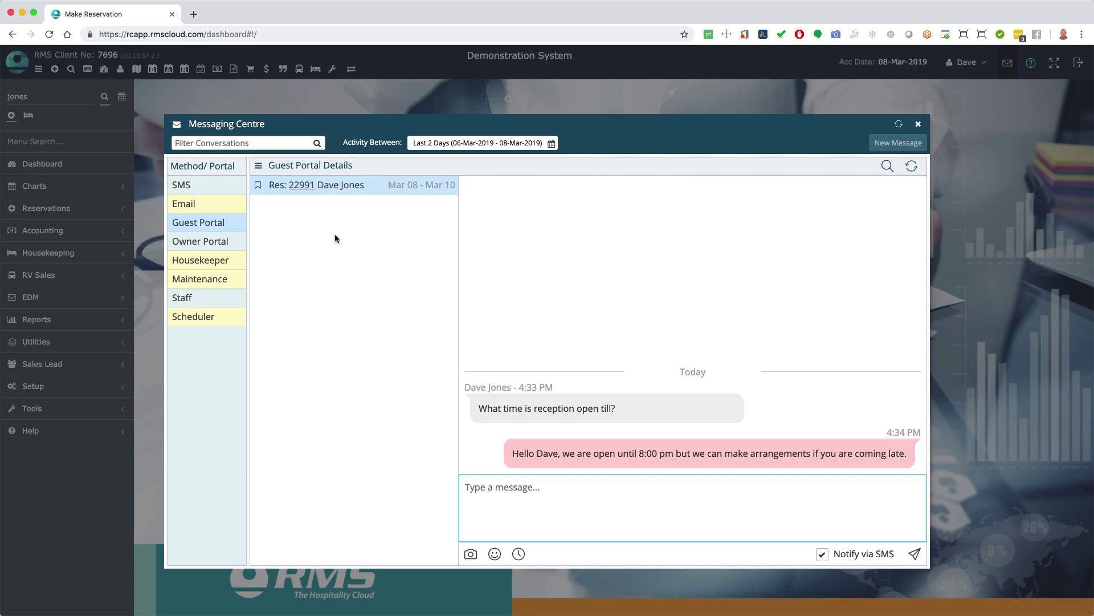
left_click(229, 189)
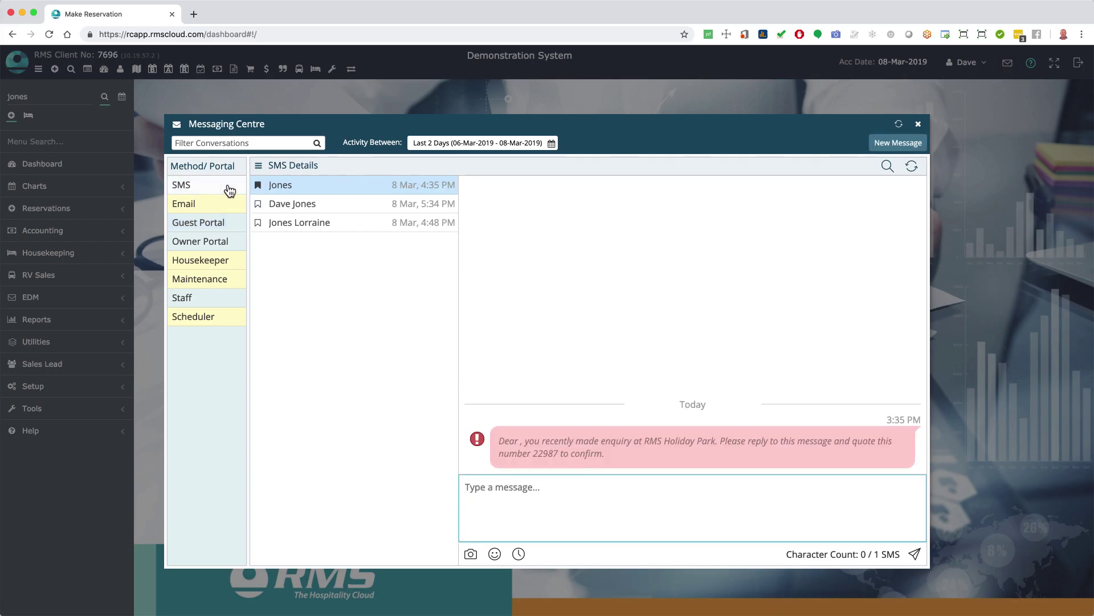
left_click(211, 224)
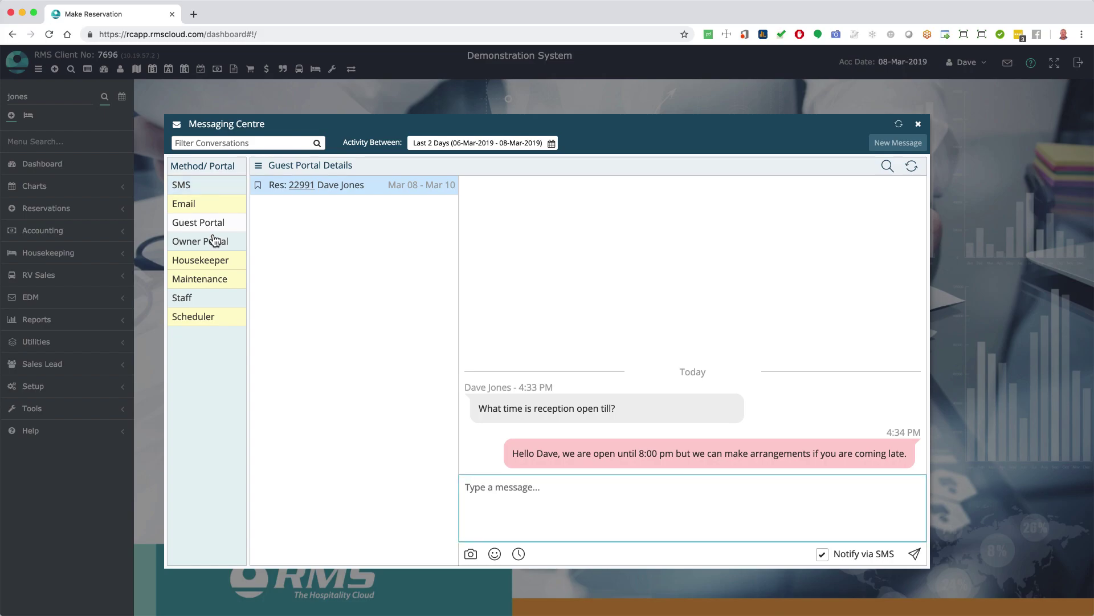
left_click(204, 301)
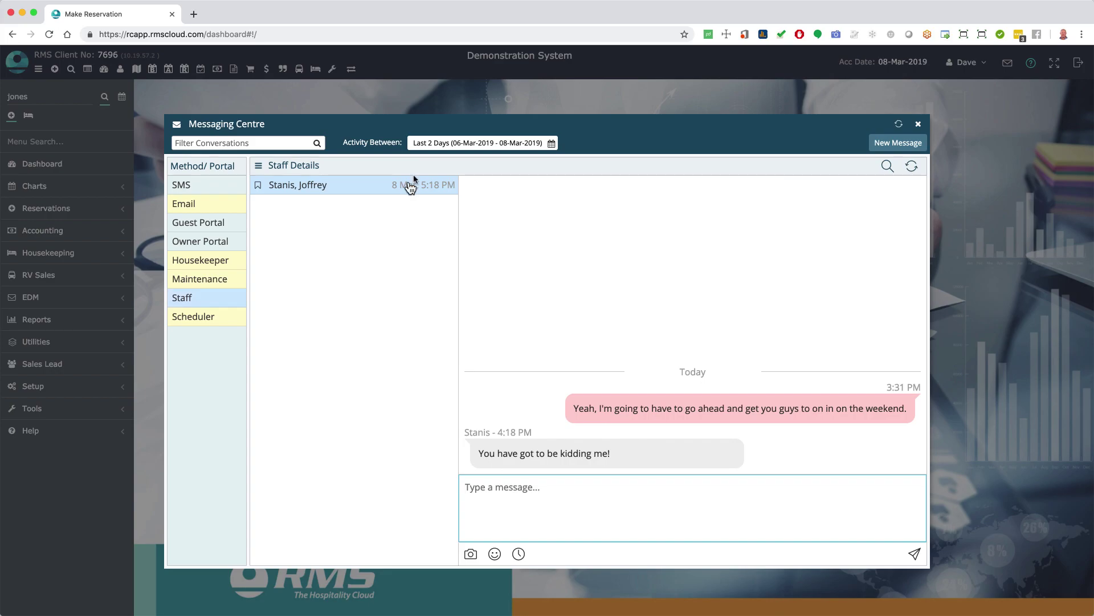
Step: Set the activity range to 1–8 March and apply it
left_click(447, 146)
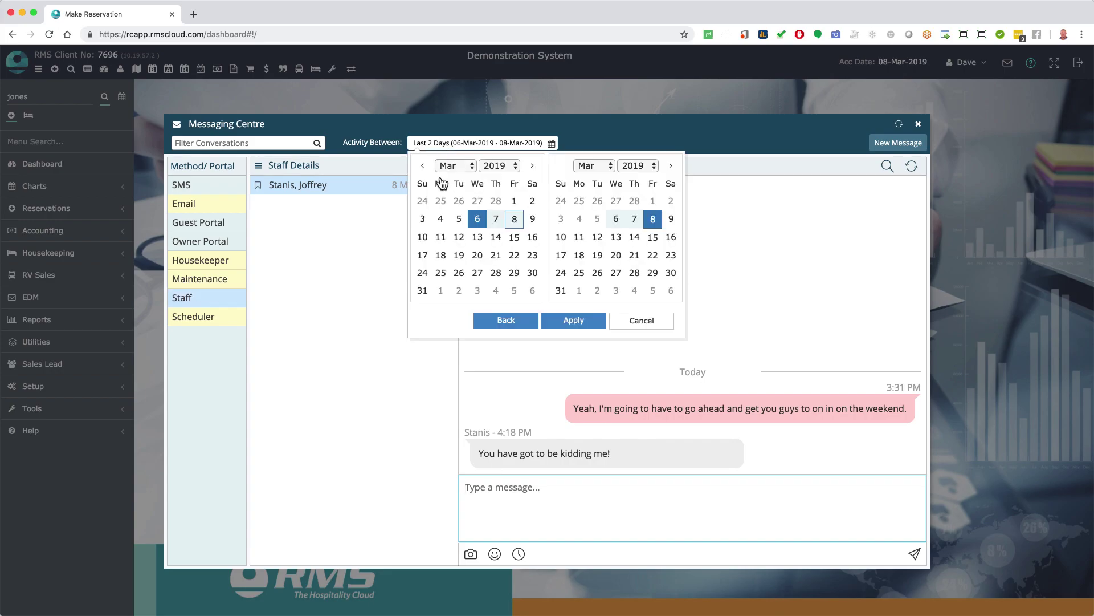
left_click(513, 201)
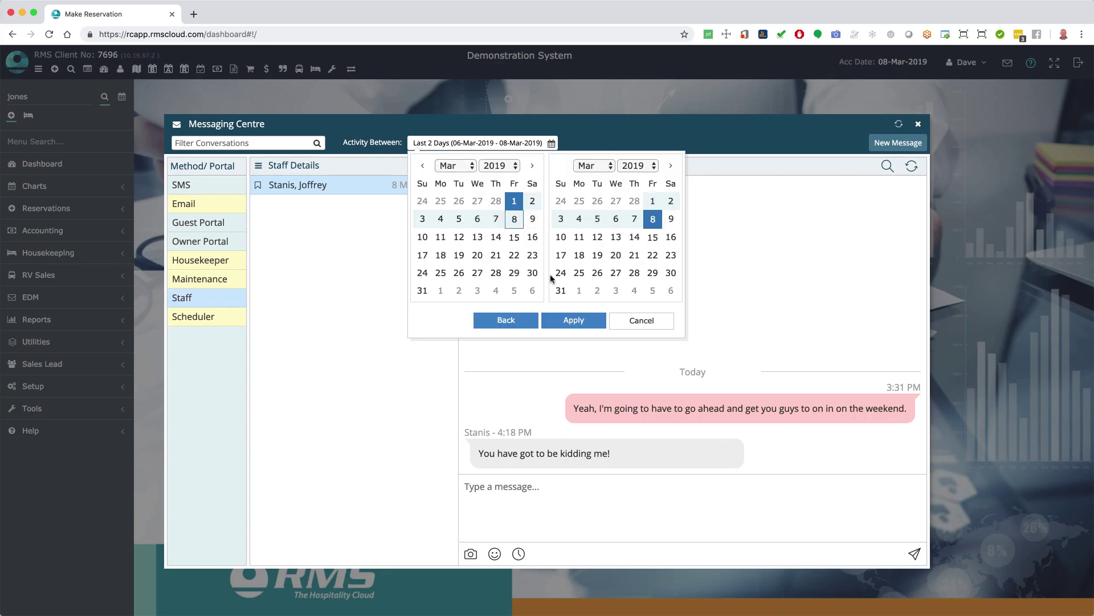
left_click(561, 322)
Step: Show the SMS conversations and filter the list by 'dave'
left_click(199, 222)
left_click(180, 185)
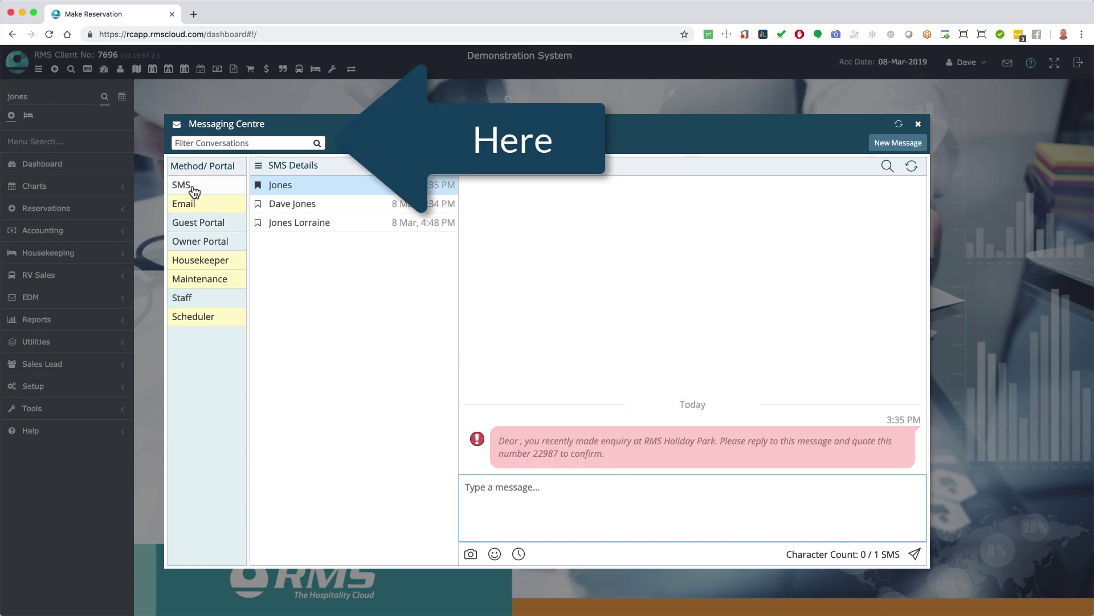
left_click(239, 142)
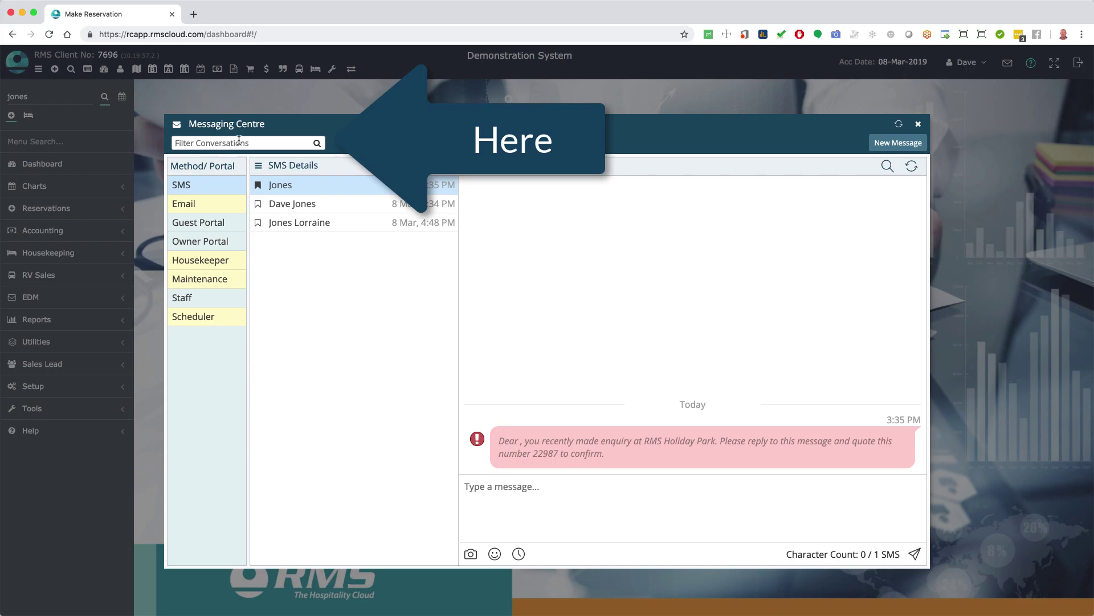
type("dave")
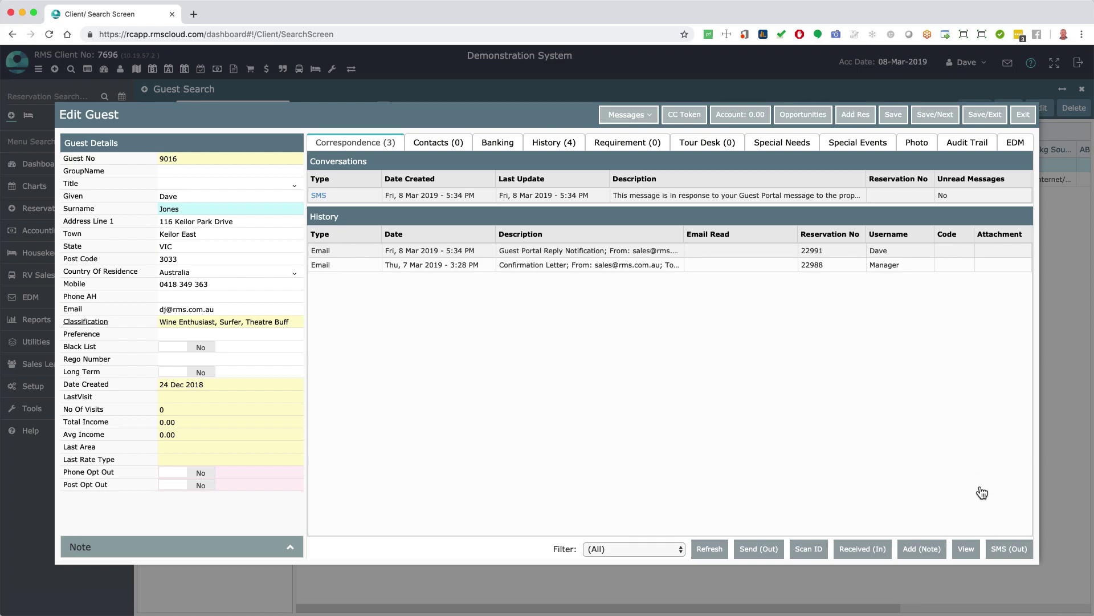
left_click(1008, 551)
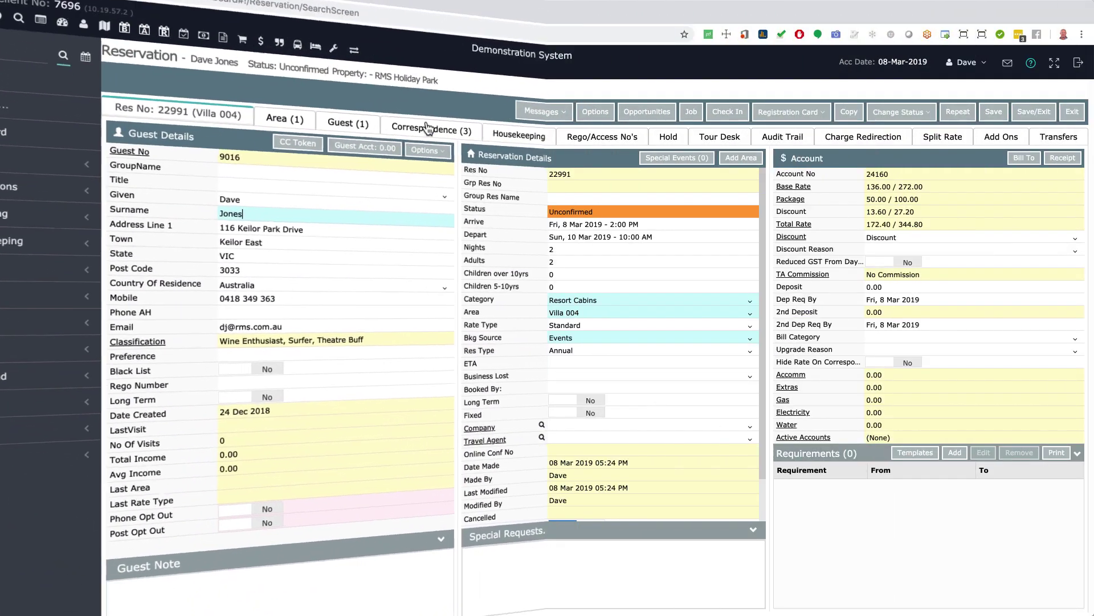
left_click(415, 137)
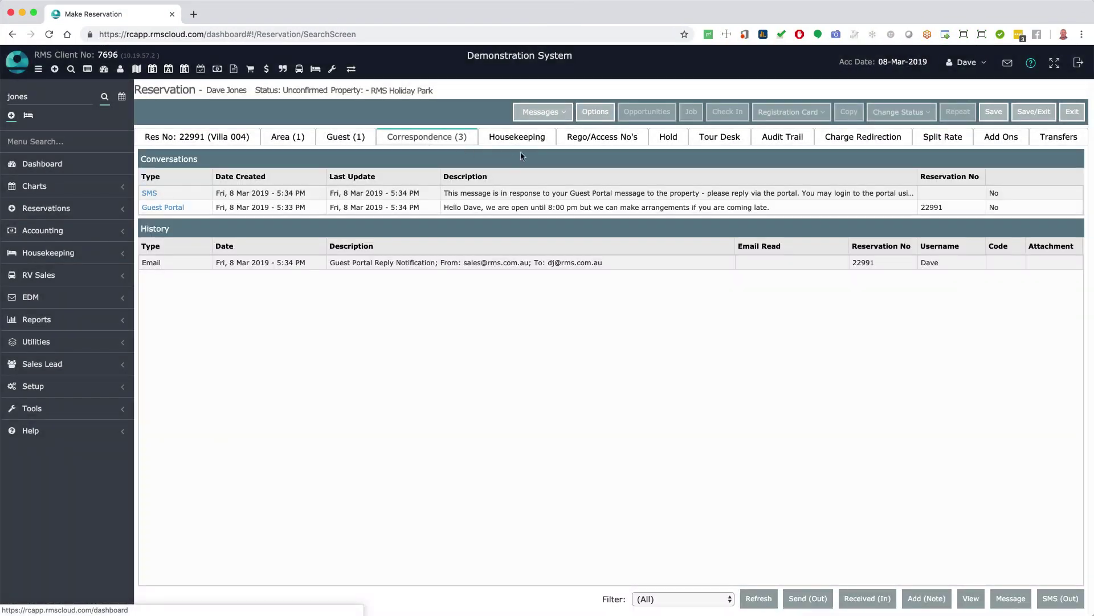
left_click(1058, 601)
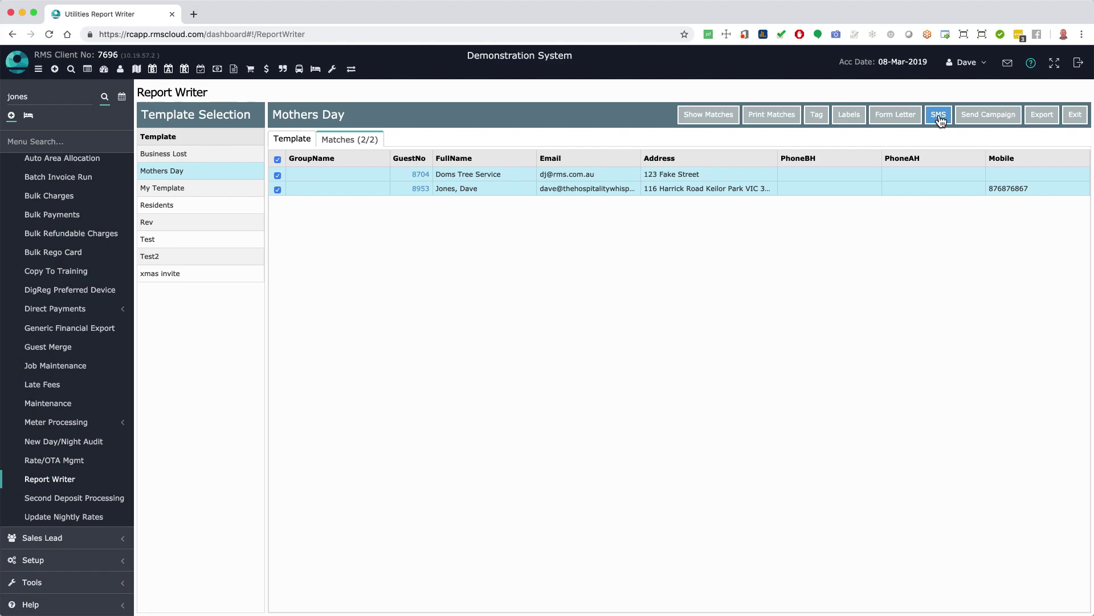
left_click(938, 119)
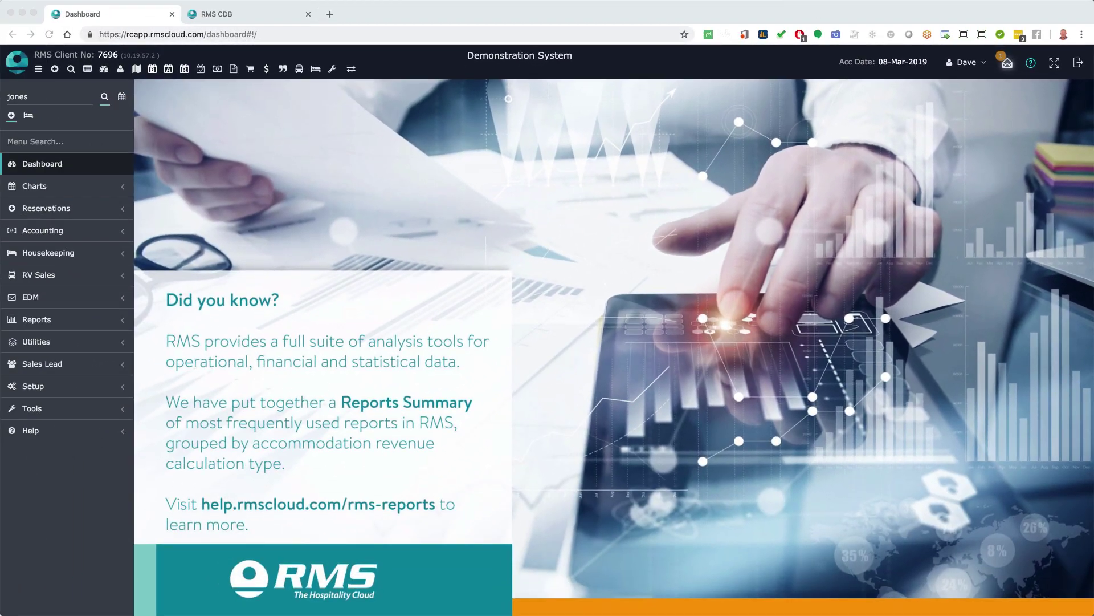
left_click(1008, 63)
type("E")
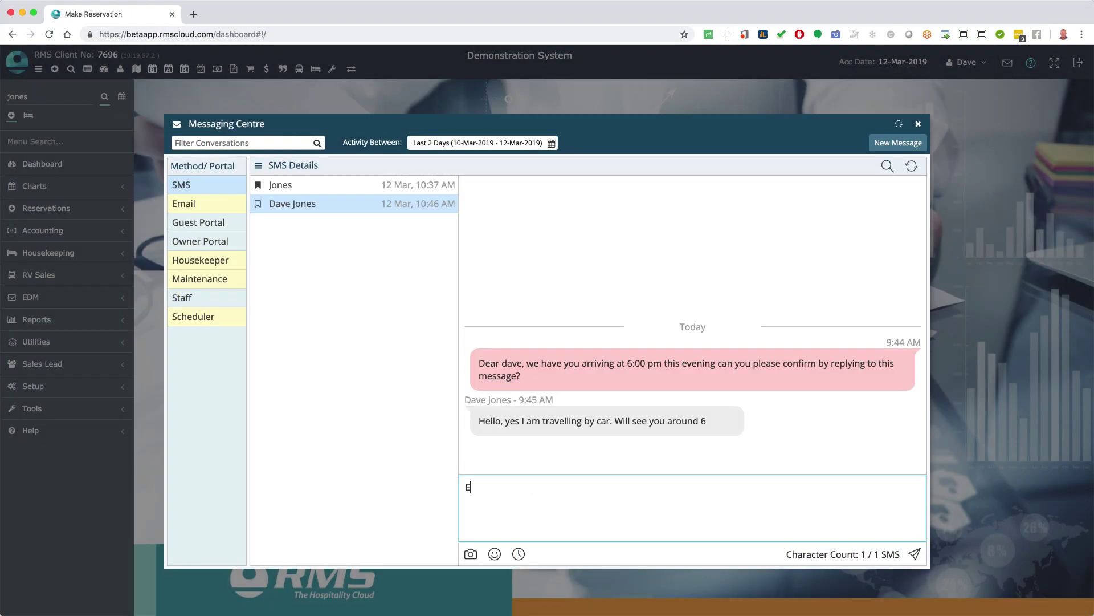
type("xcellent...")
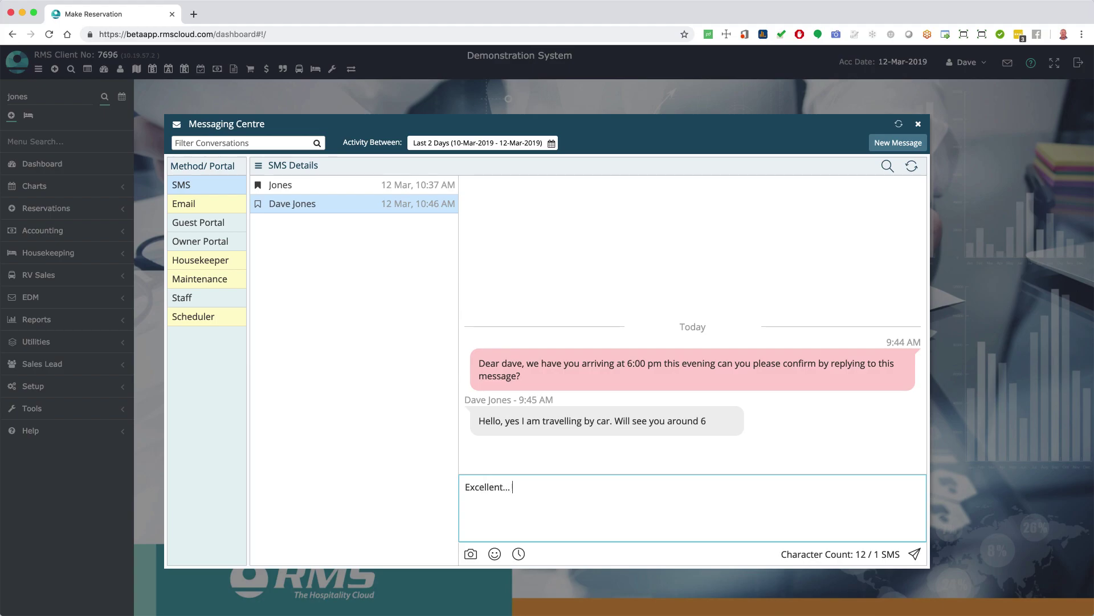
type(" see you the")
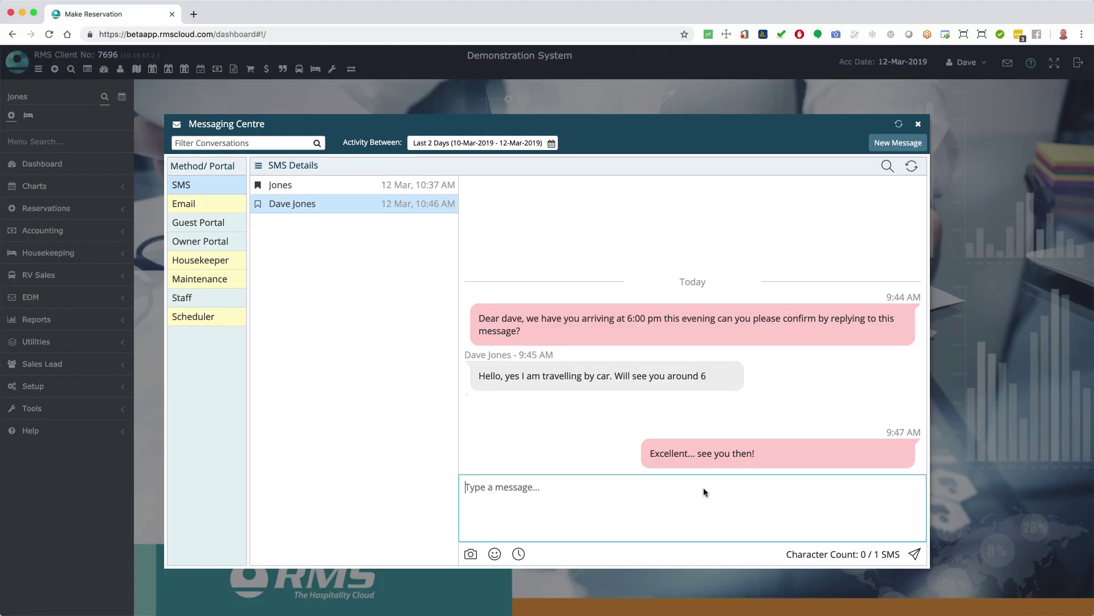
left_click(291, 204)
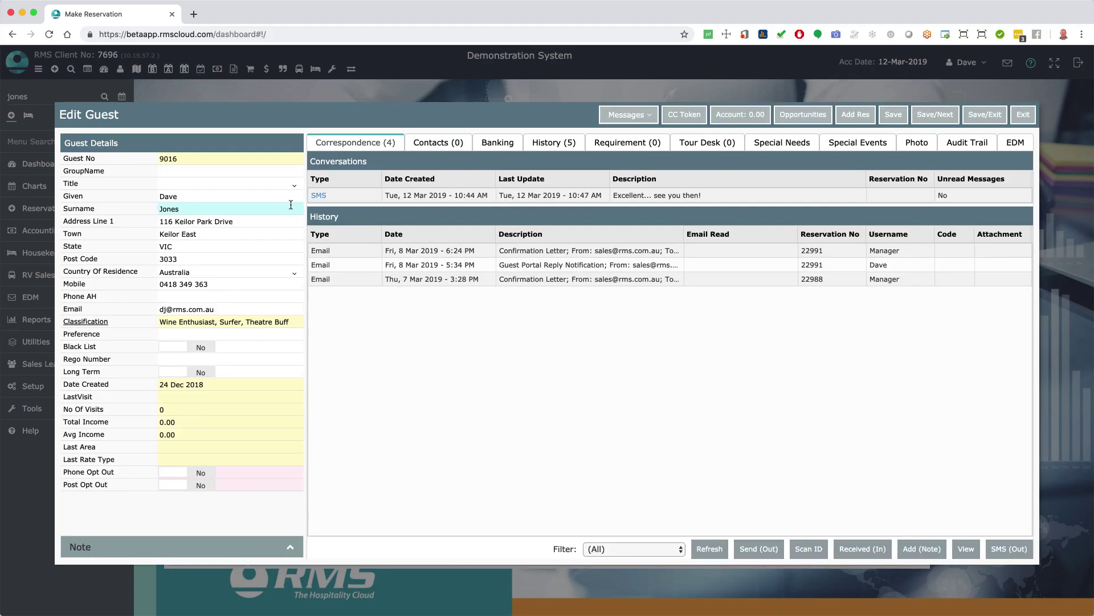
double_click(387, 200)
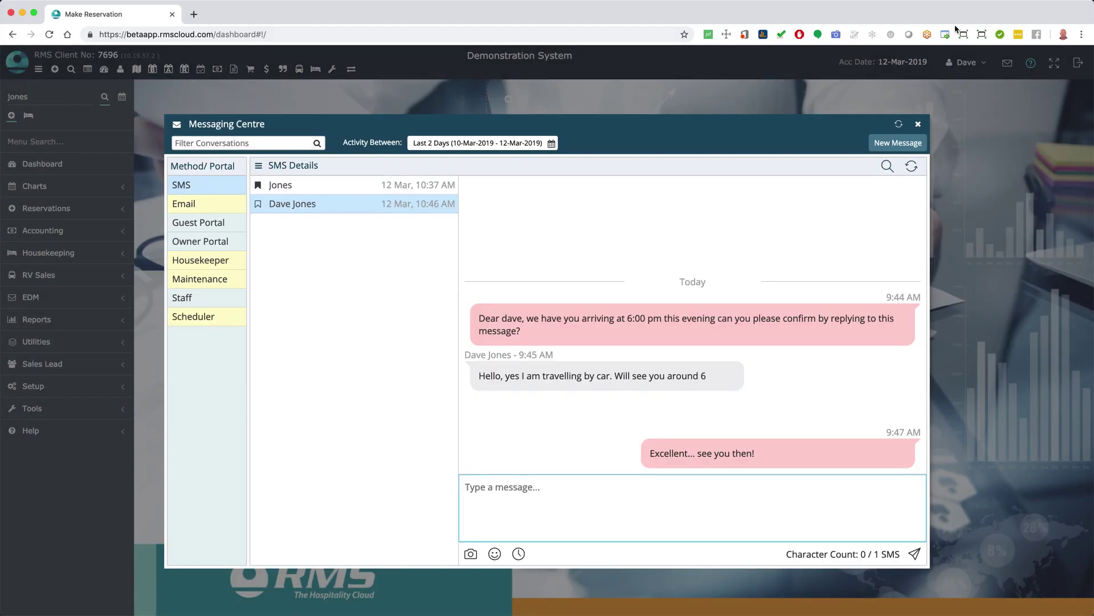
left_click(918, 124)
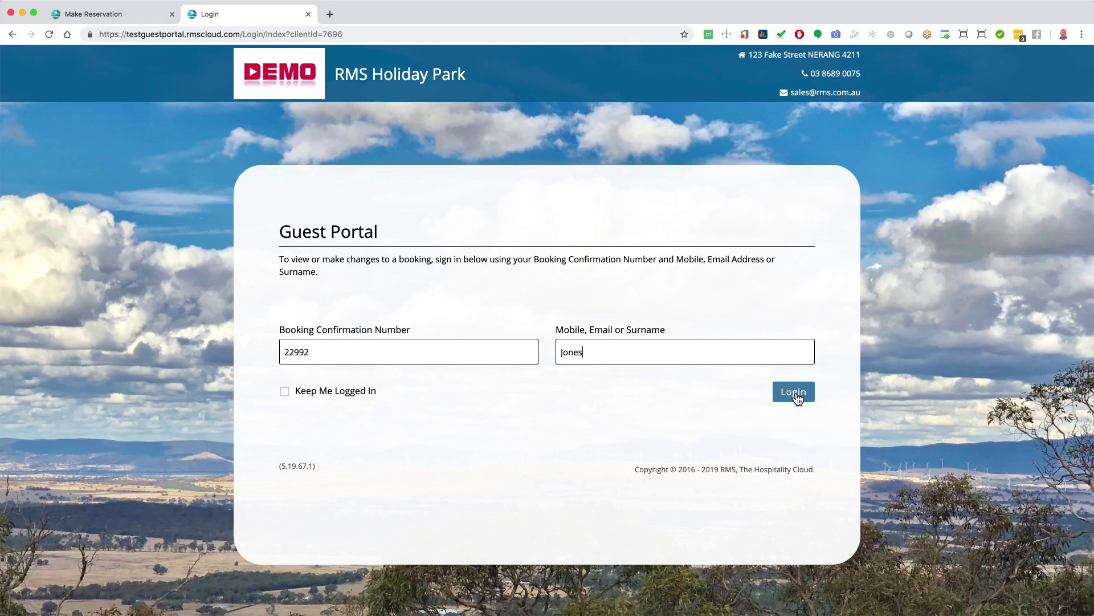
Step: Log in to the guest portal booking and ask the property 'What time does reception close?'
left_click(795, 396)
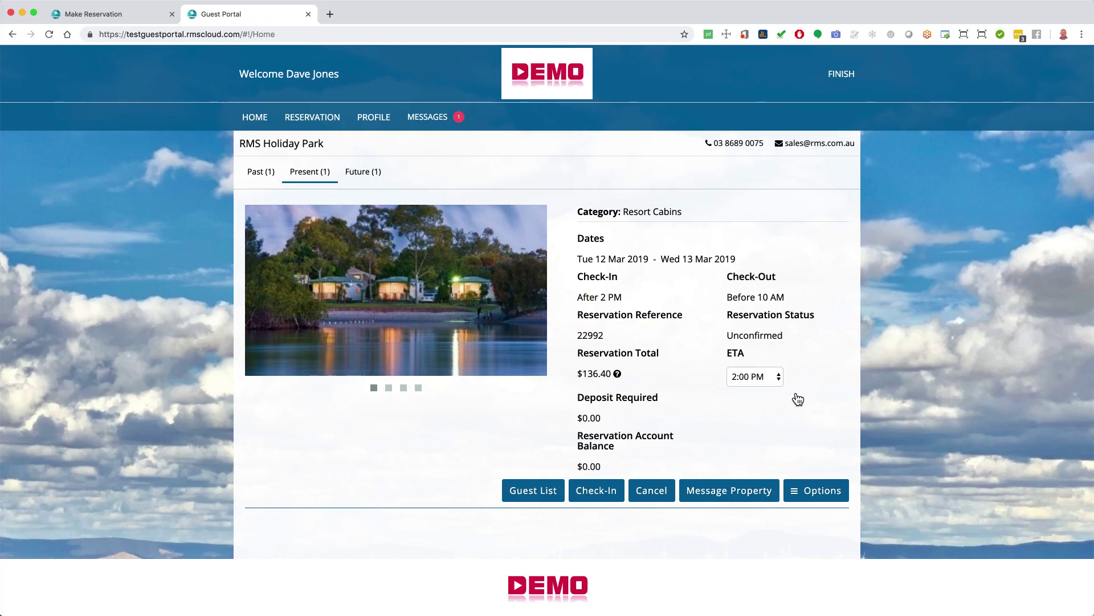
left_click(709, 493)
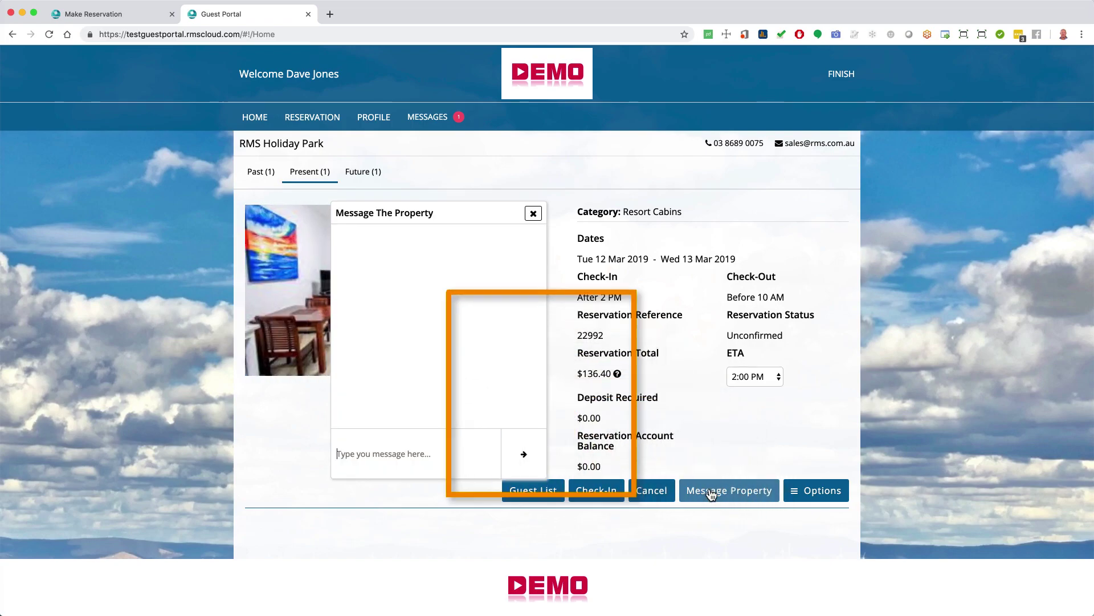
type("What t")
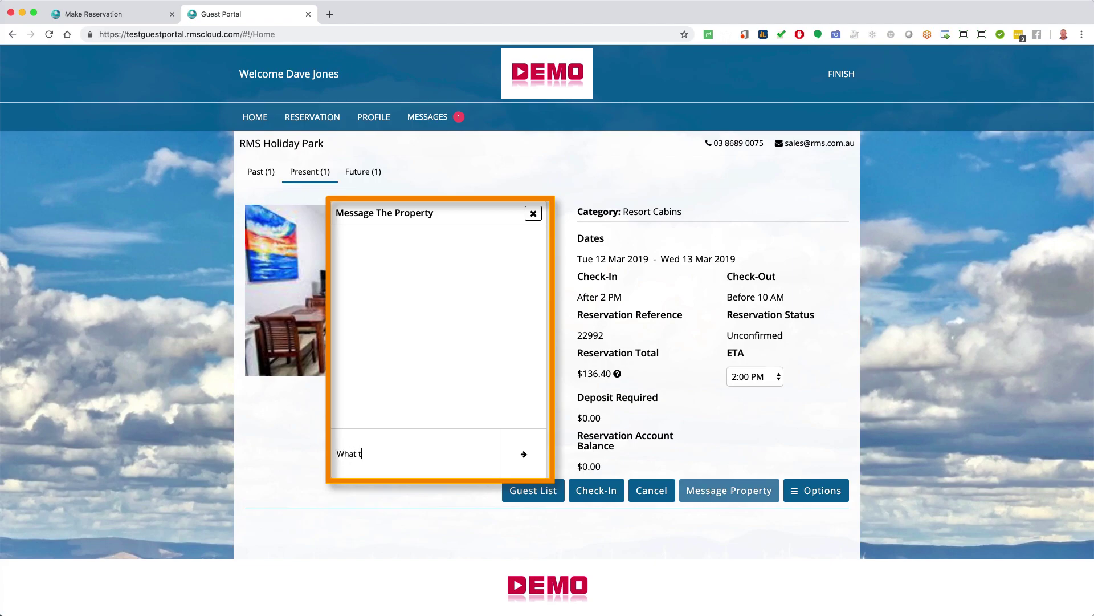
type("ime does recep")
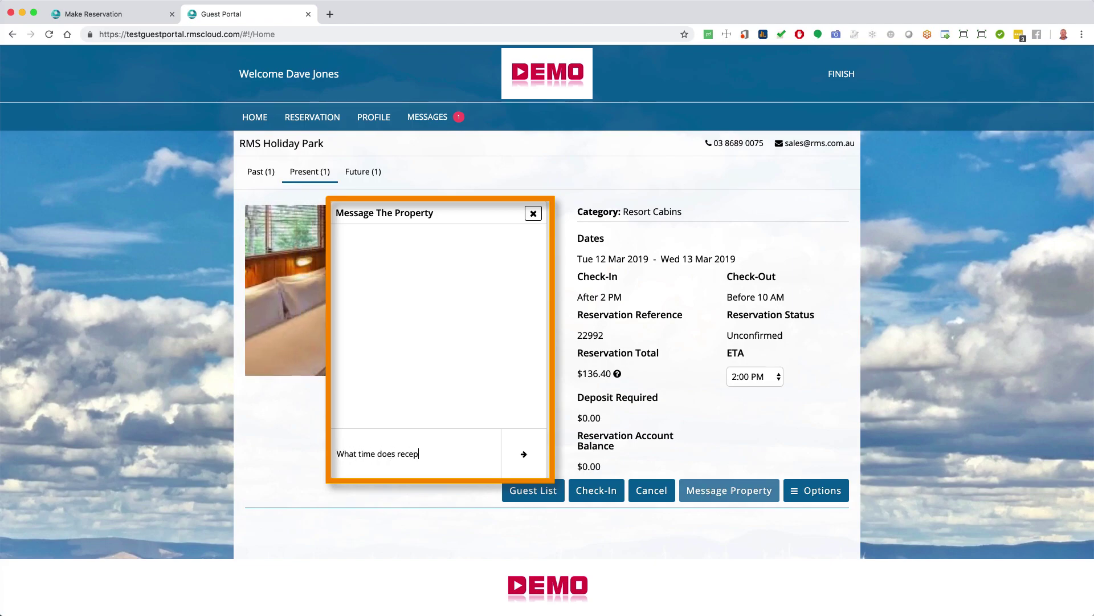
type("tion close?")
Step: Answer the guest's reception question with '8:00 Pm' and confirm it arrived on the guest portal
left_click(525, 456)
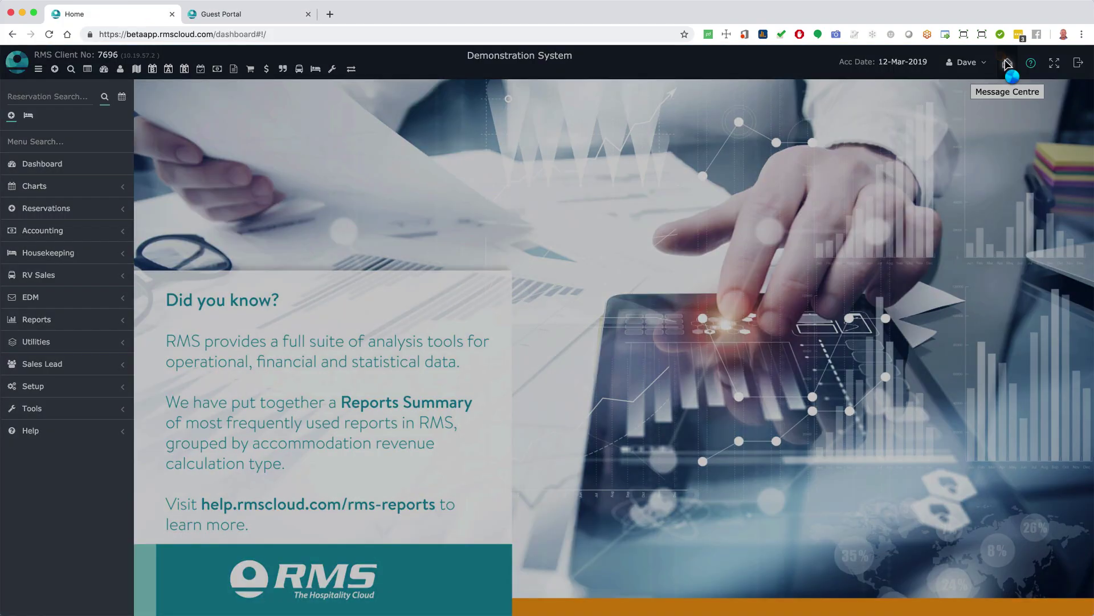
left_click(1008, 64)
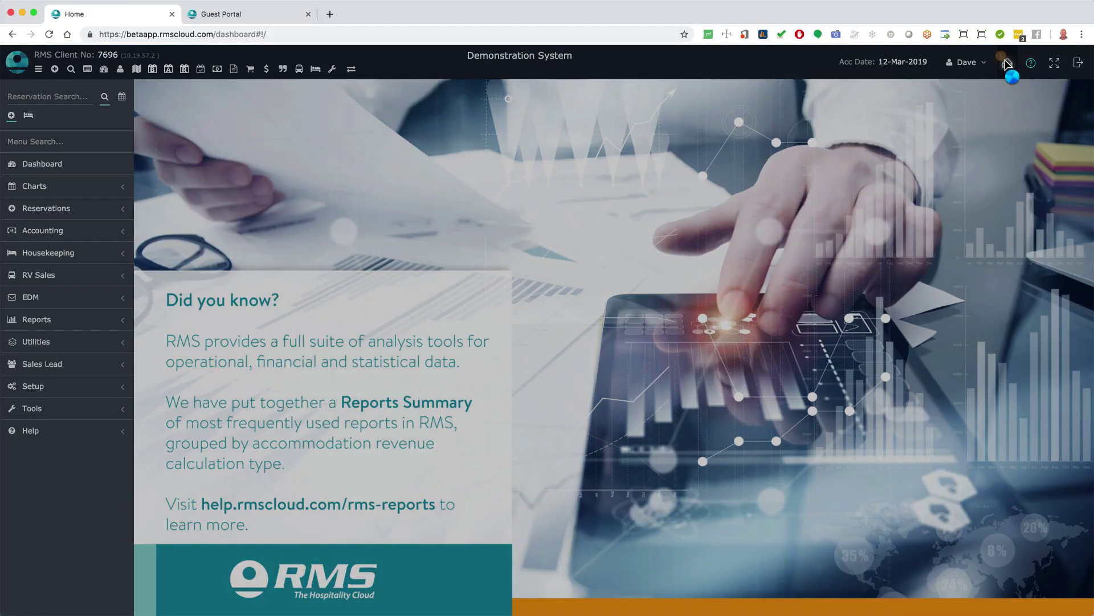
type("8")
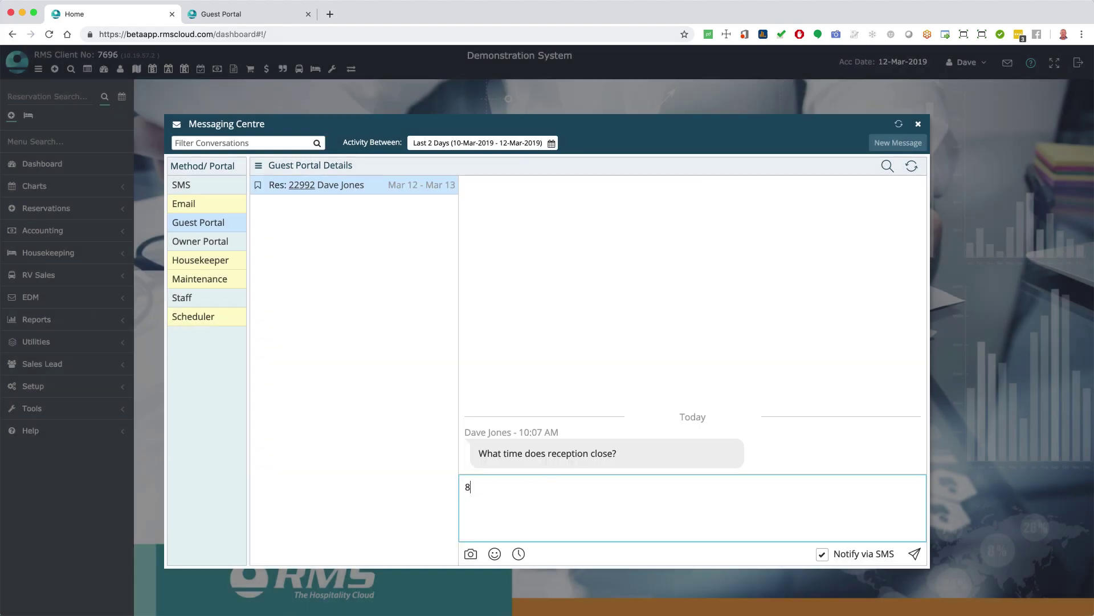
type(":00 P")
type("m")
key("Return")
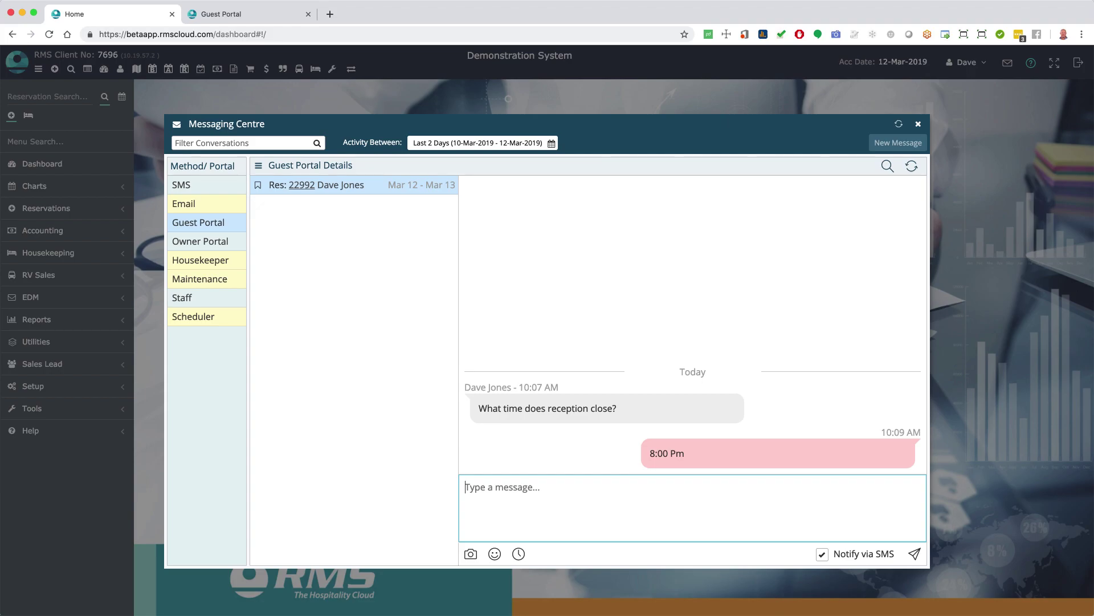
key("ctrl+Tab")
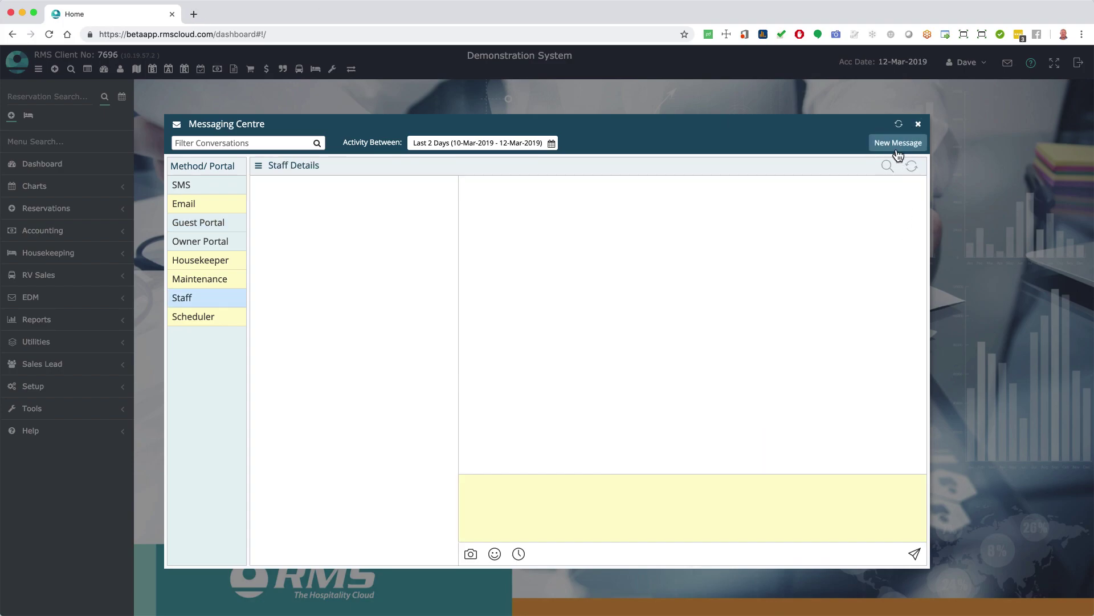
Step: Send Joffrey and Stanis a new staff message asking them to come in on the weekend
left_click(898, 145)
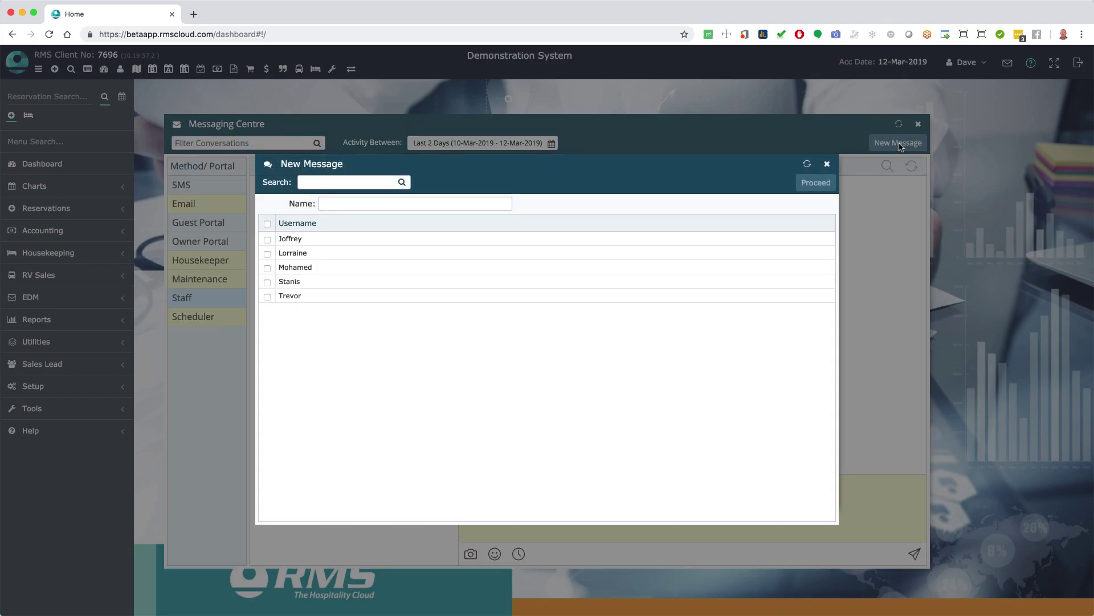
left_click(267, 241)
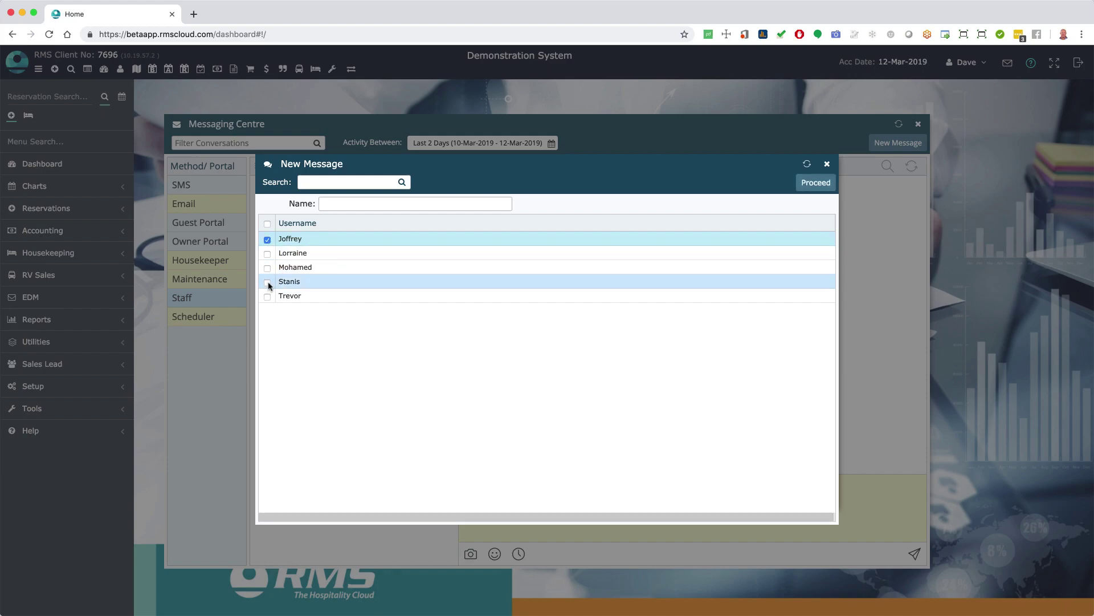
left_click(817, 183)
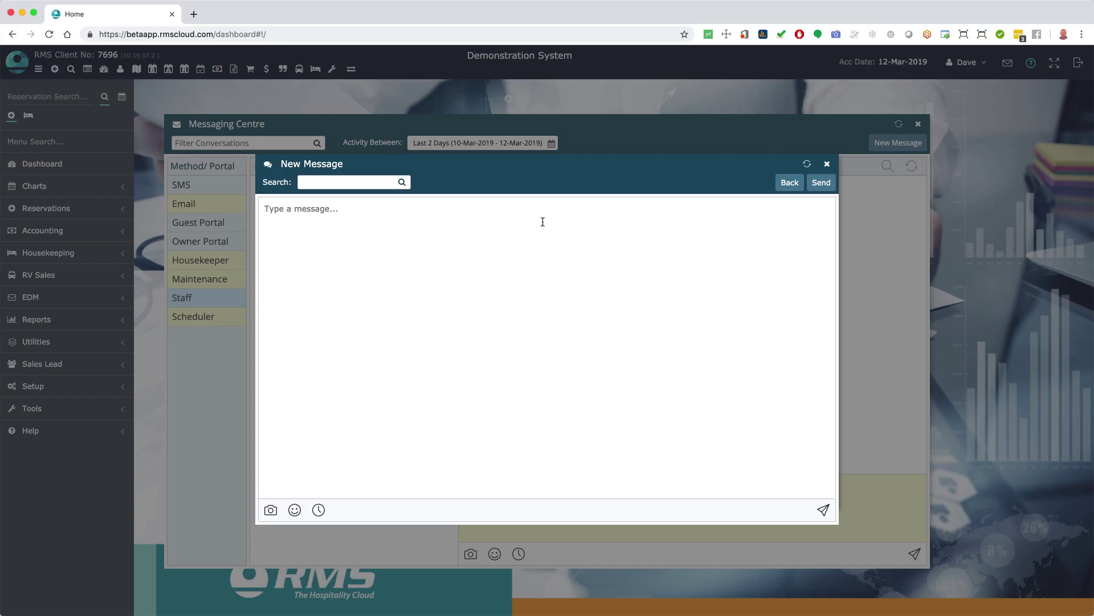
type("Yeah, I'm going to have to go ahead and get you guys to on in on the weekend.")
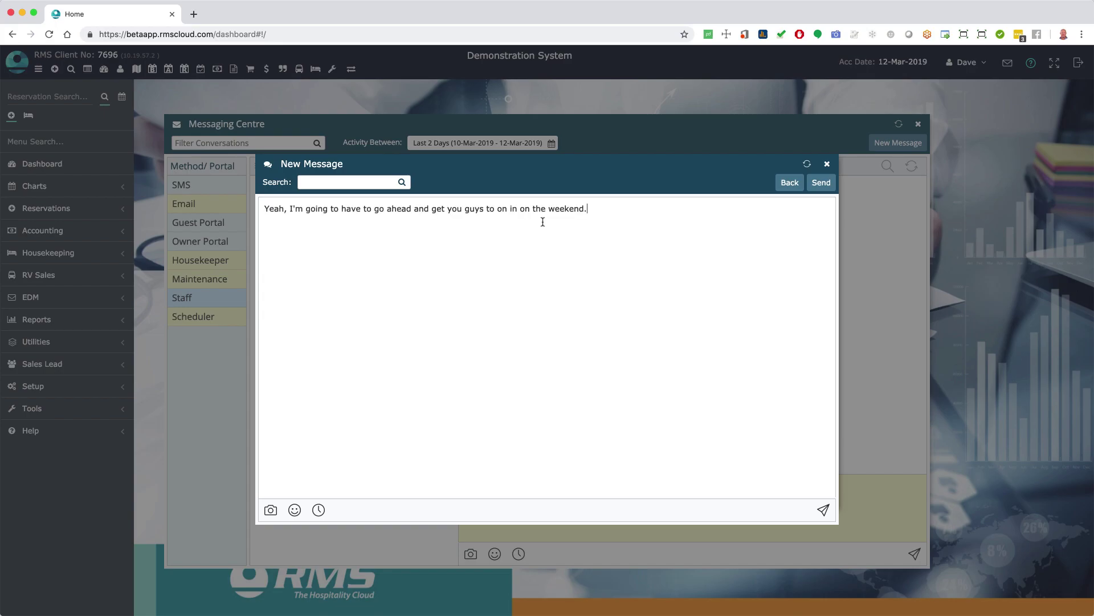
left_click(820, 182)
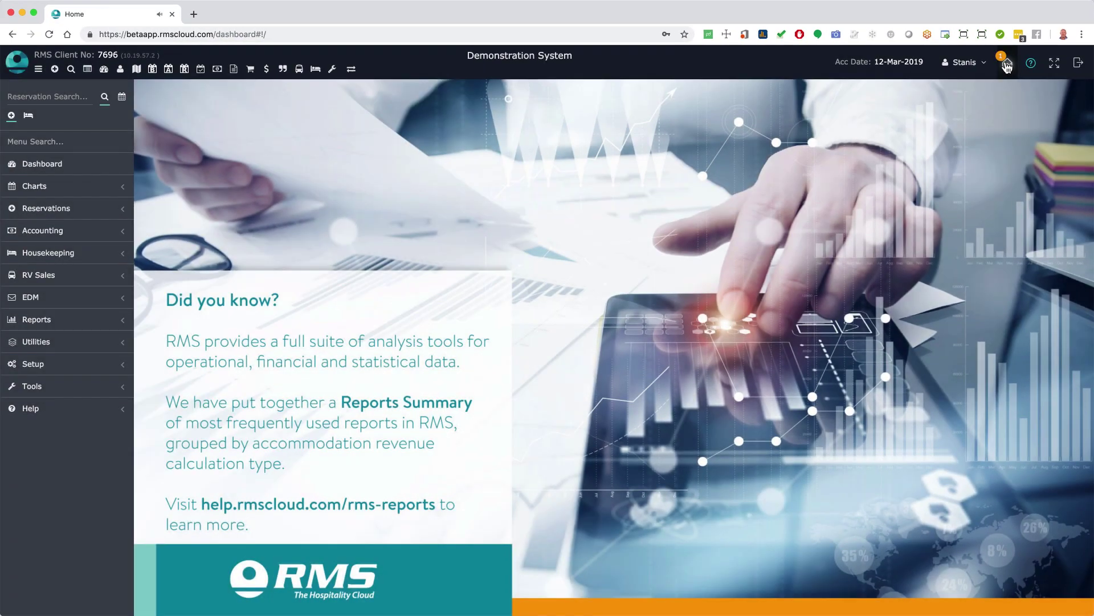
Step: As Stanis, reply 'You have to be kidding me!!!!' to the weekend-work staff message
left_click(1006, 66)
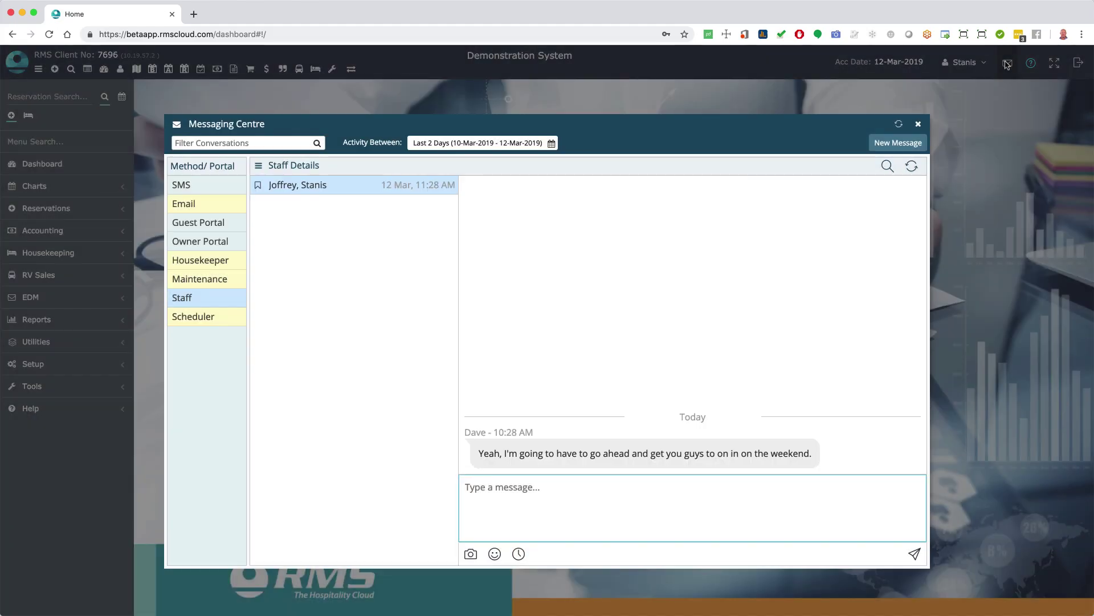
type("You have to")
type(" be kidding me!!!!")
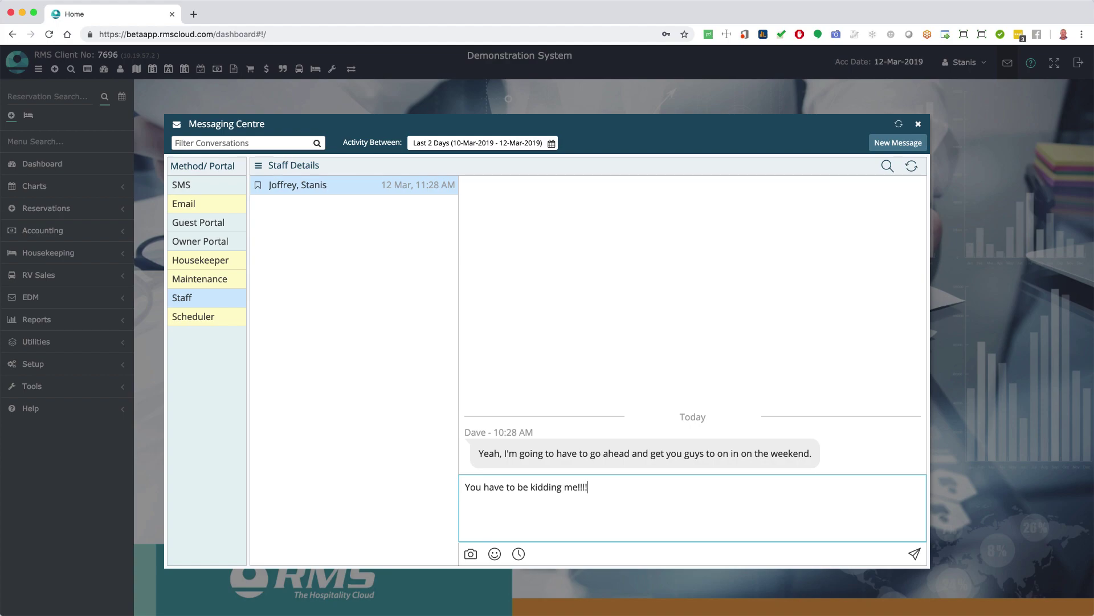
key("Return")
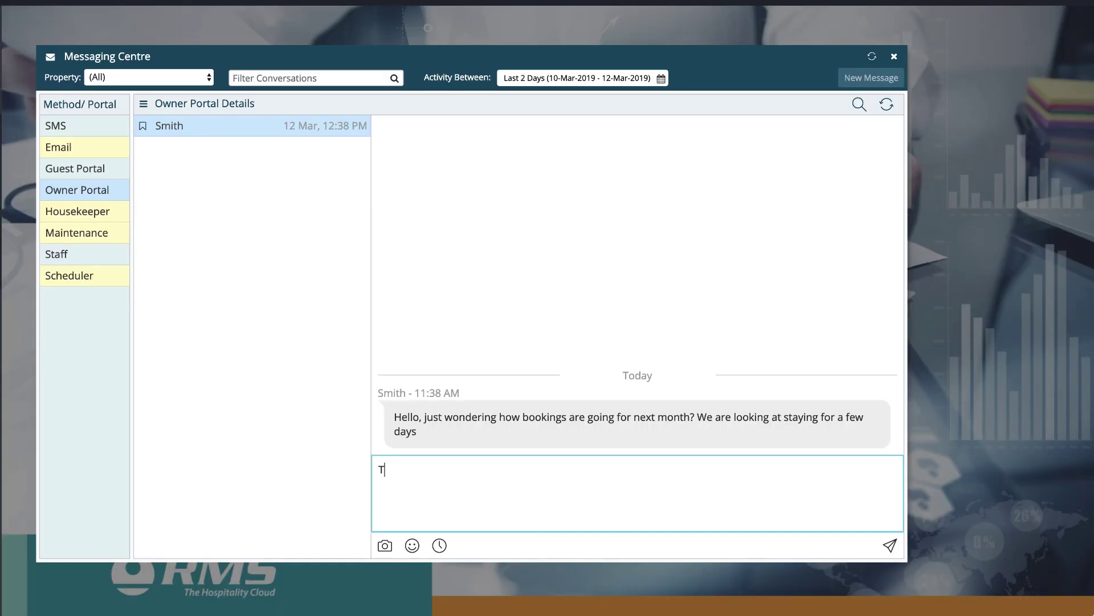
type("The")
type("cond week")
type(" is clear at the m")
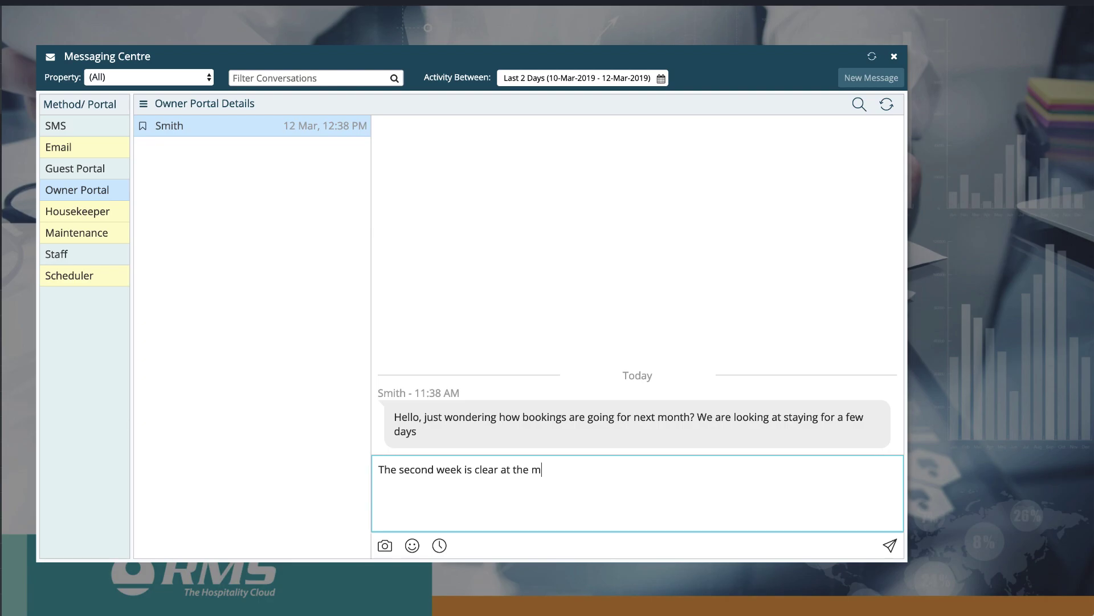
type("oment!")
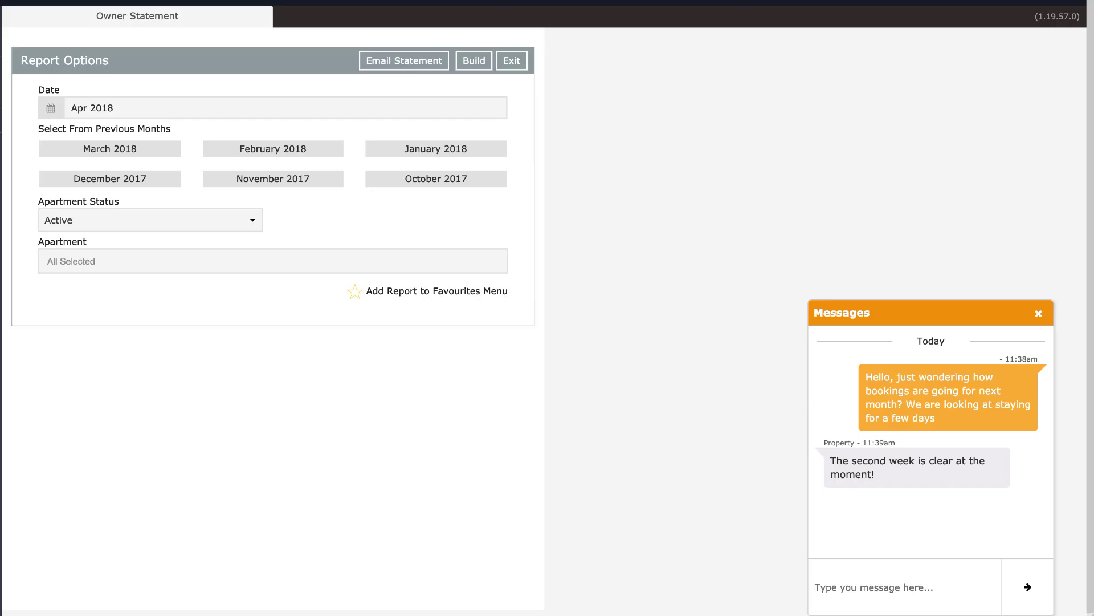